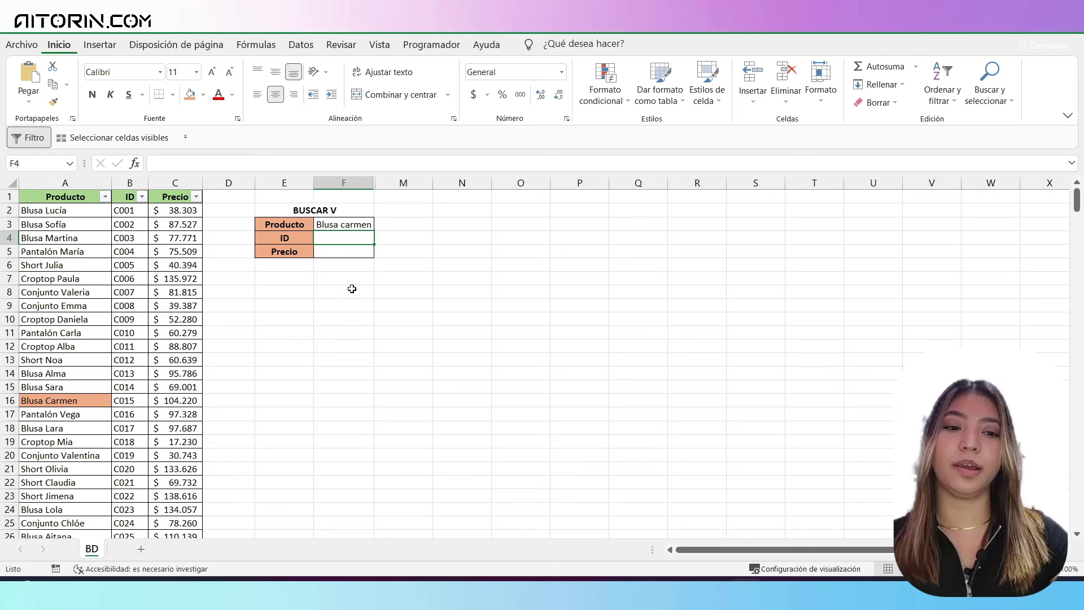
Look over the lookup box E2:F5, the product name in F3, and the product columns A and B
{"action": "left_click_drag", "start_coordinate": [333, 209], "coordinate": [330, 252]}
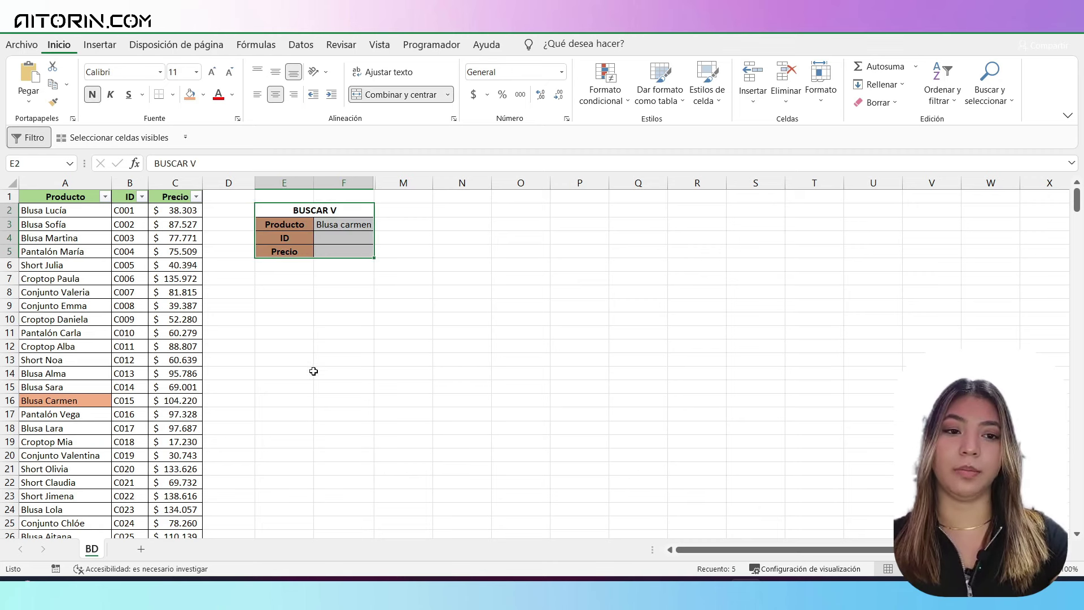
{"action": "left_click", "coordinate": [317, 234]}
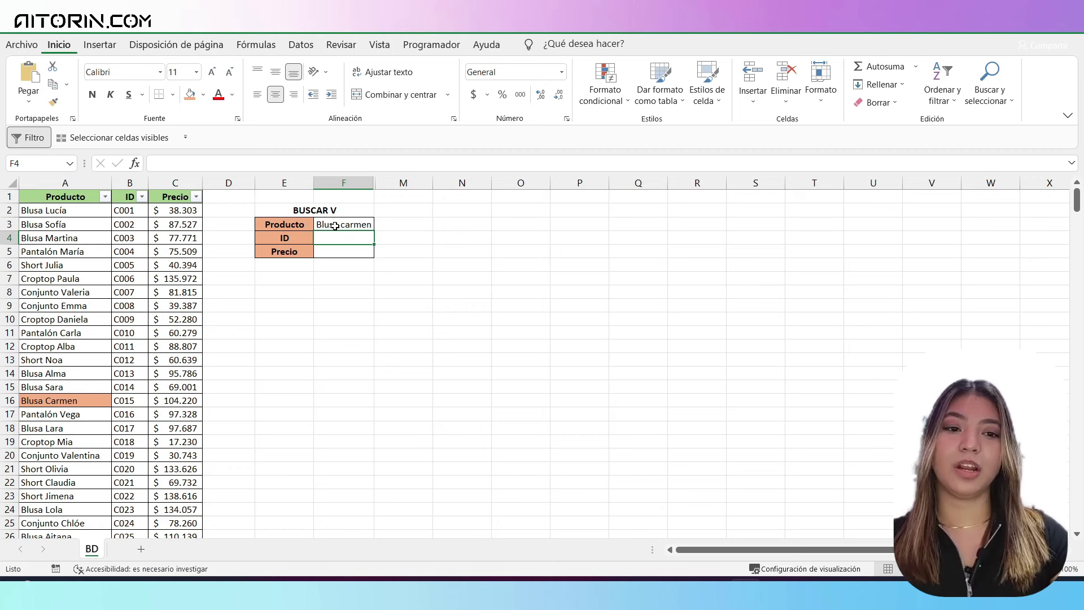
{"action": "left_click", "coordinate": [335, 226]}
{"action": "left_click_drag", "start_coordinate": [302, 224], "coordinate": [339, 226]}
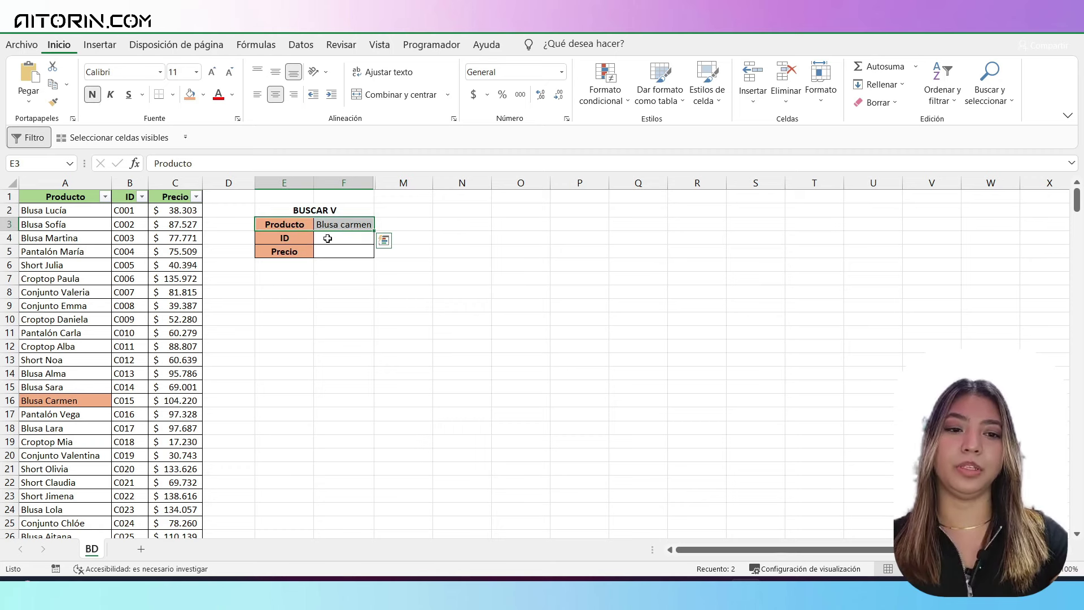
{"action": "left_click", "coordinate": [328, 238]}
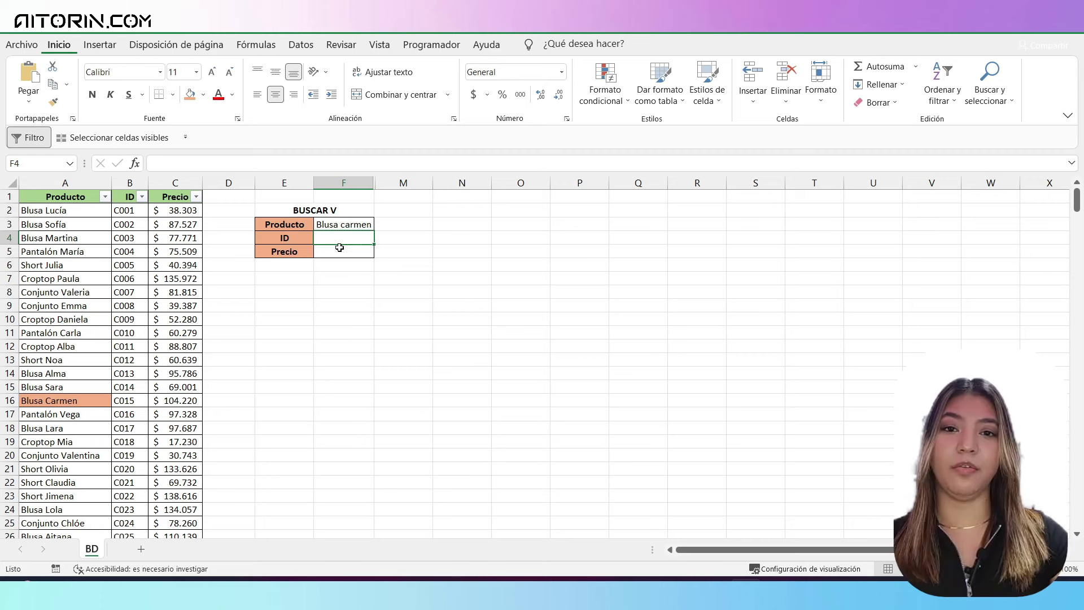
{"action": "left_click", "coordinate": [71, 182]}
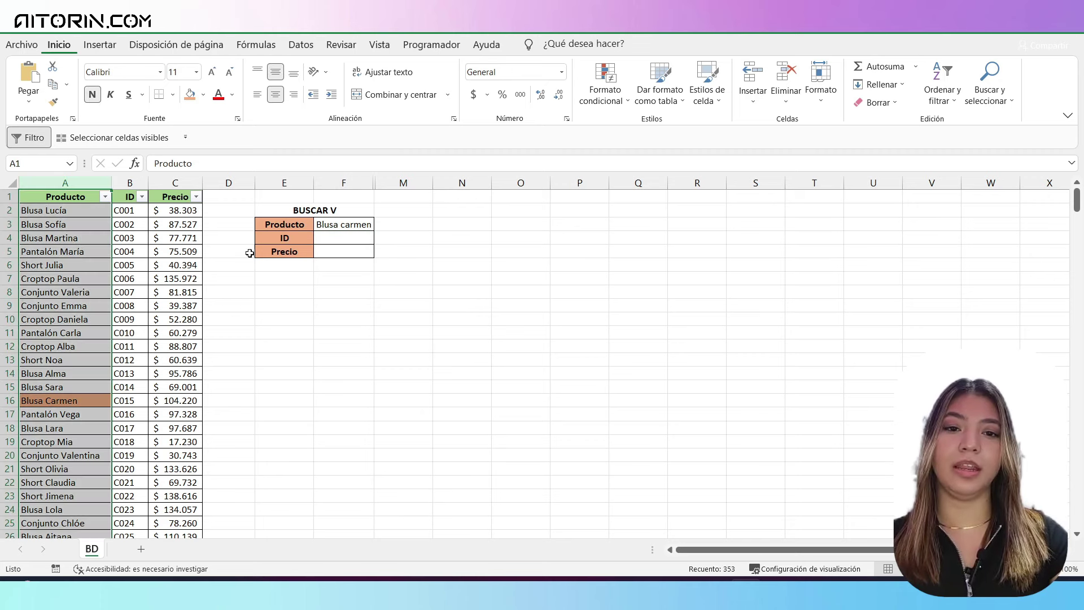
{"action": "left_click", "coordinate": [123, 182]}
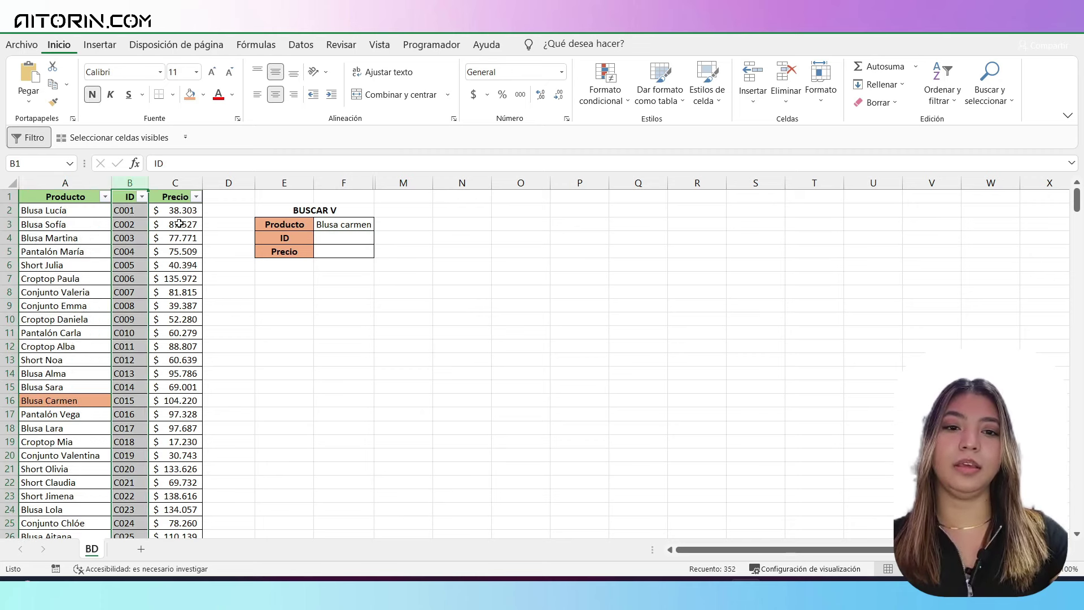
{"action": "left_click", "coordinate": [350, 239]}
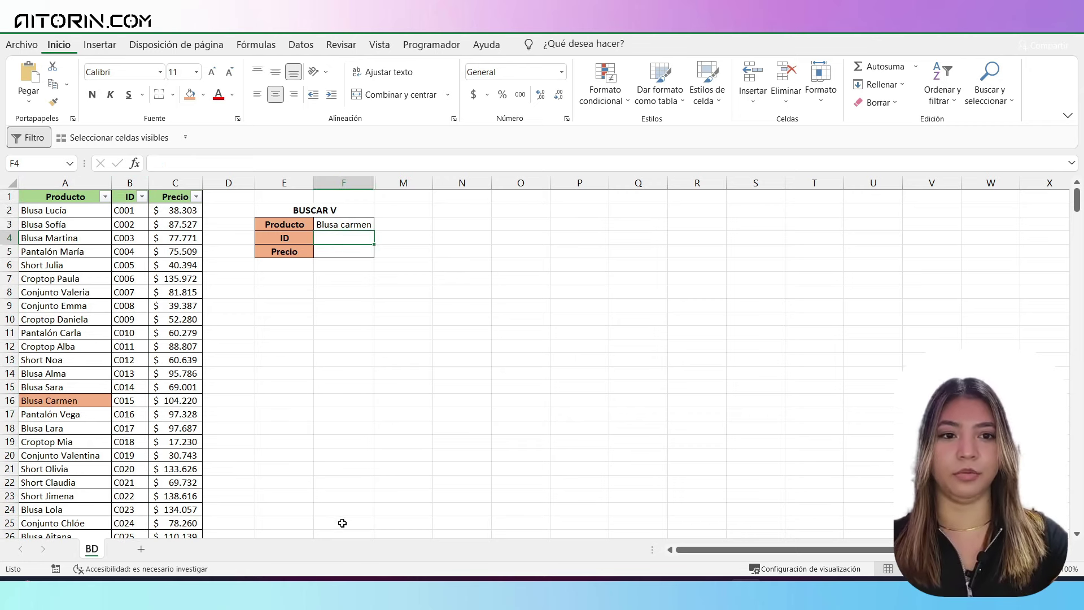
Begin =BUSCARV(F3;A:C; in F4, with F3 as the lookup value and columns A:C as the table
{"action": "type", "text": "="}
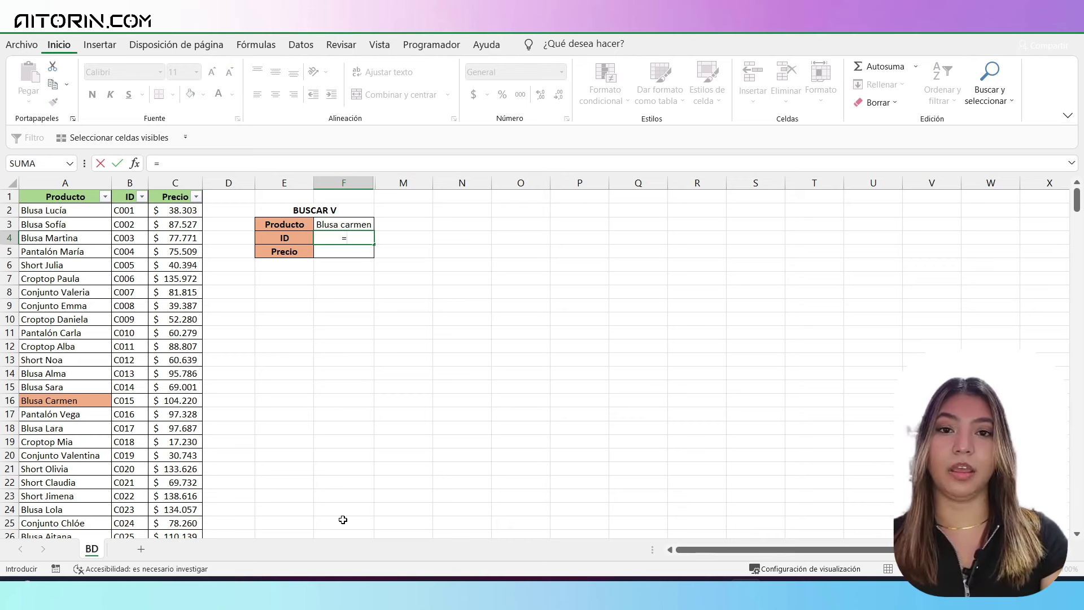
{"action": "type", "text": "BUSCA"}
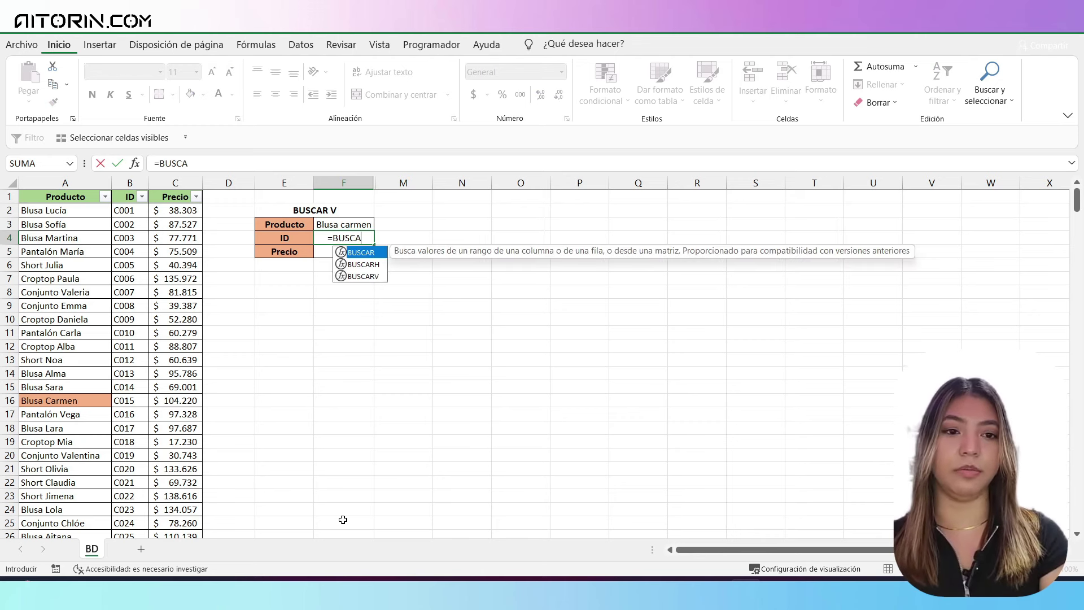
{"action": "double_click", "coordinate": [361, 276]}
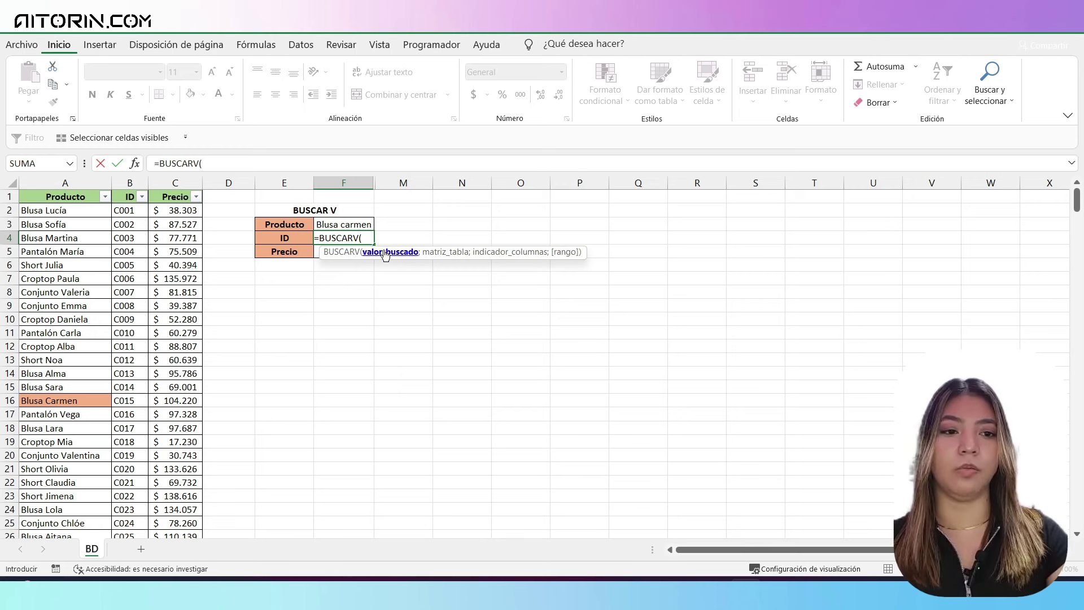
{"action": "left_click", "coordinate": [336, 224]}
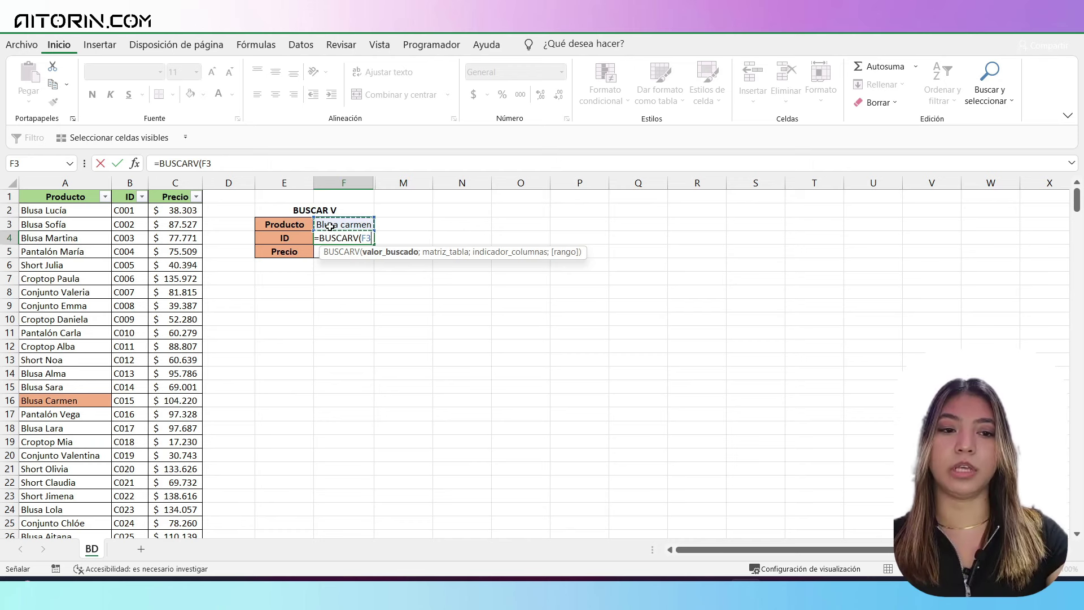
{"action": "type", "text": ";"}
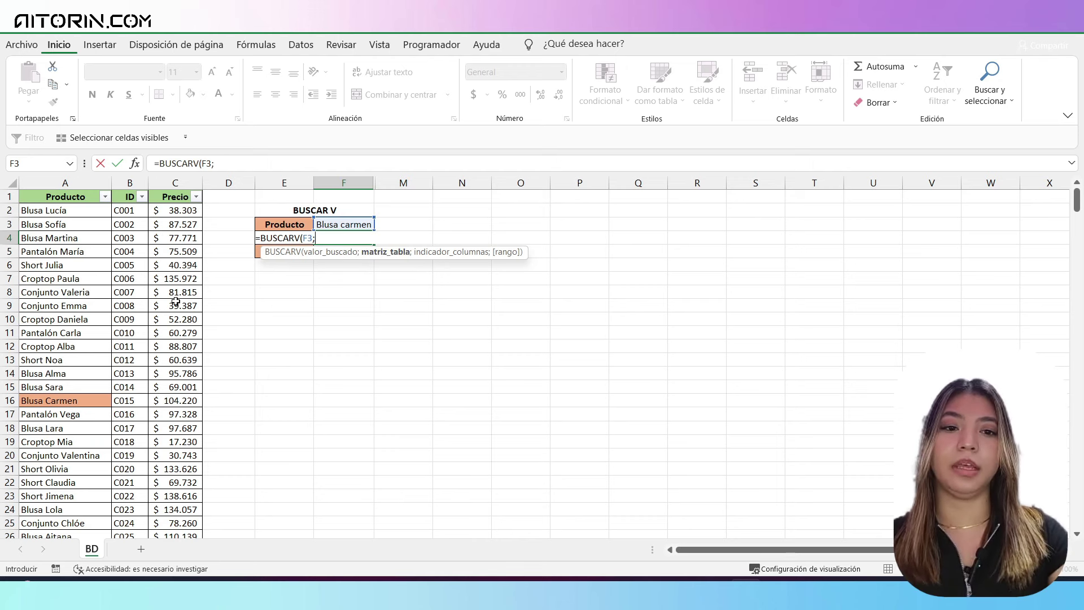
{"action": "left_click_drag", "start_coordinate": [65, 183], "coordinate": [175, 182]}
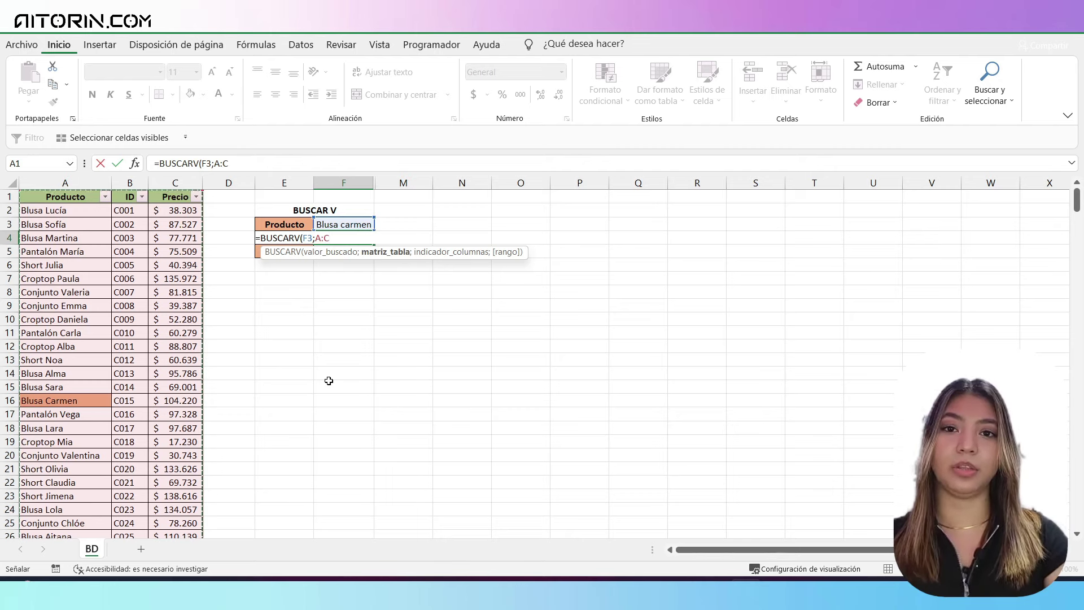
{"action": "type", "text": ";"}
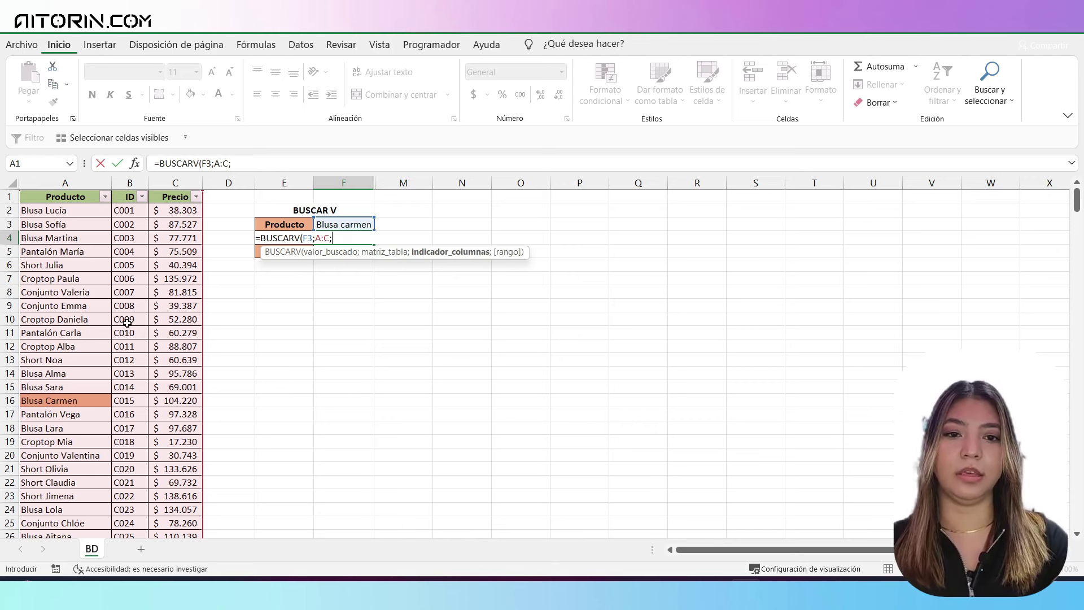
Complete F4 as =BUSCARV(F3;A:C;2;FALSO), returning ID C015 for Blusa carmen
{"action": "left_click", "coordinate": [249, 165]}
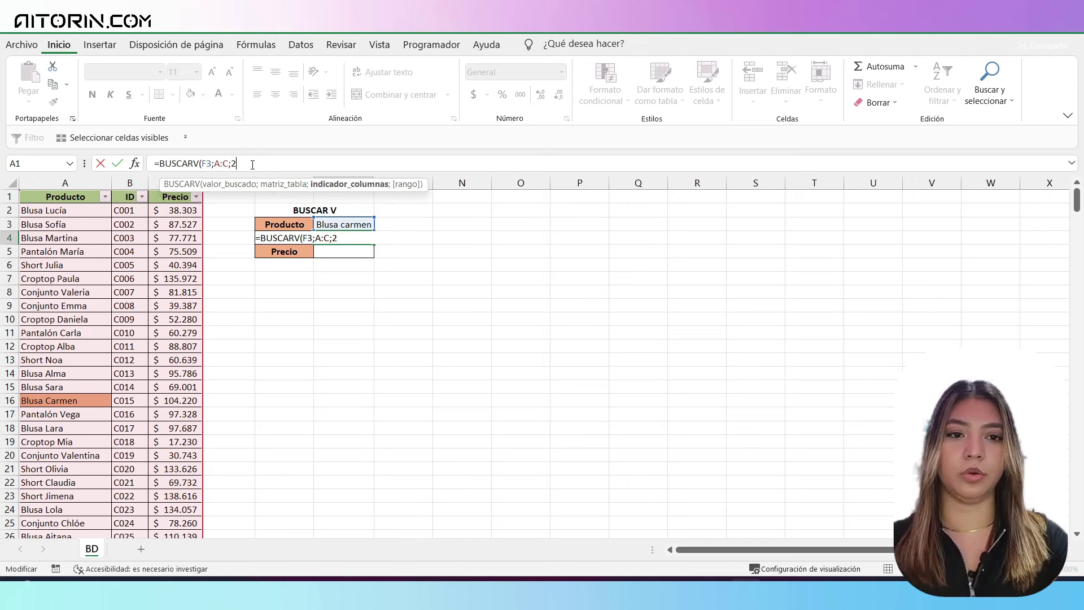
{"action": "type", "text": ";"}
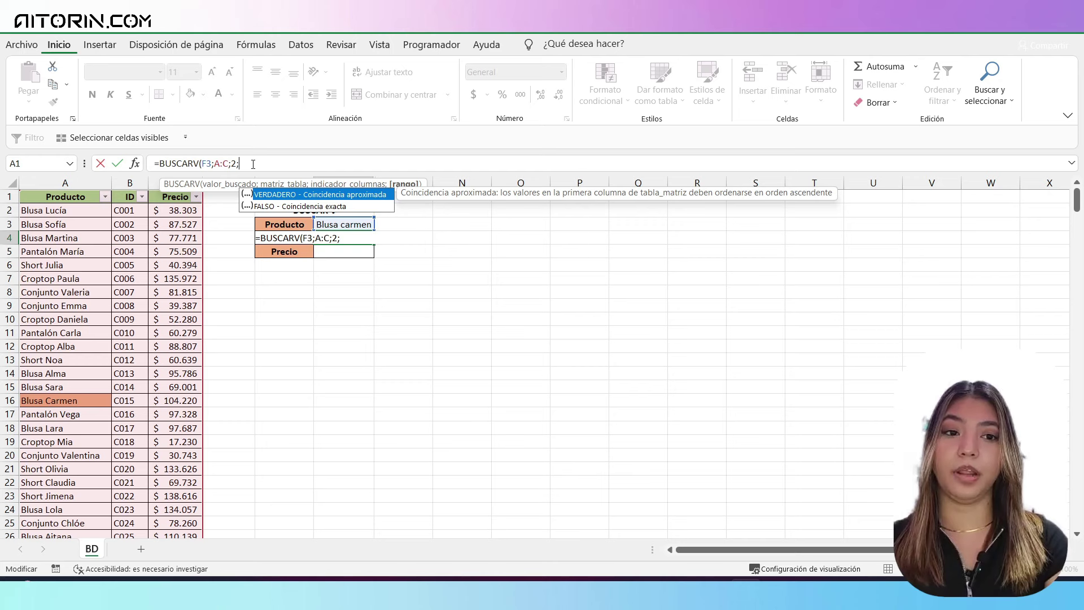
{"action": "type", "text": "f"}
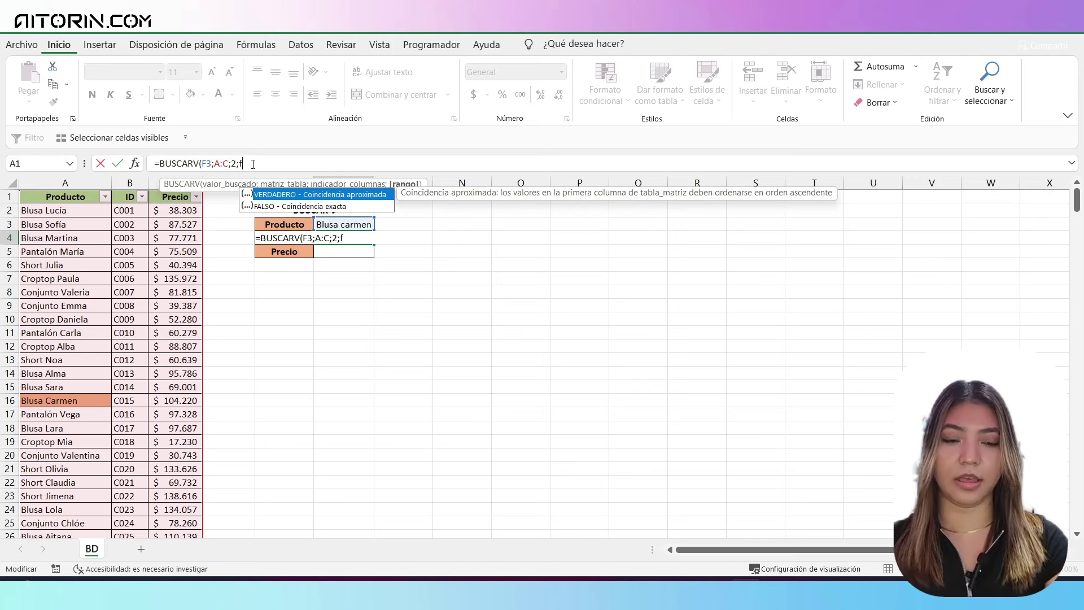
{"action": "left_click", "coordinate": [264, 207]}
{"action": "double_click", "coordinate": [264, 207]}
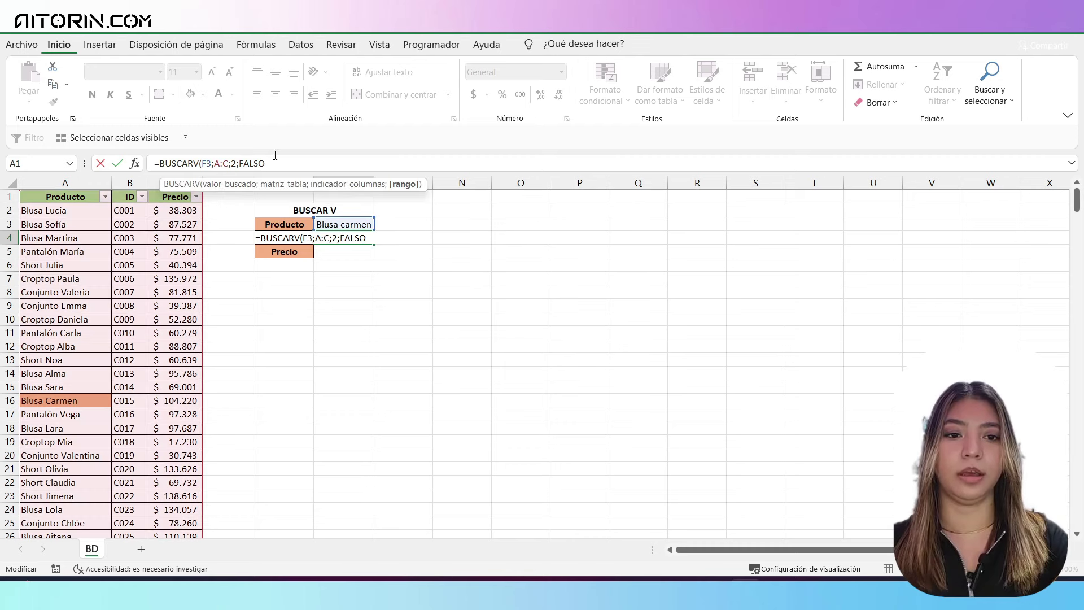
{"action": "type", "text": ")"}
{"action": "key", "text": "Return"}
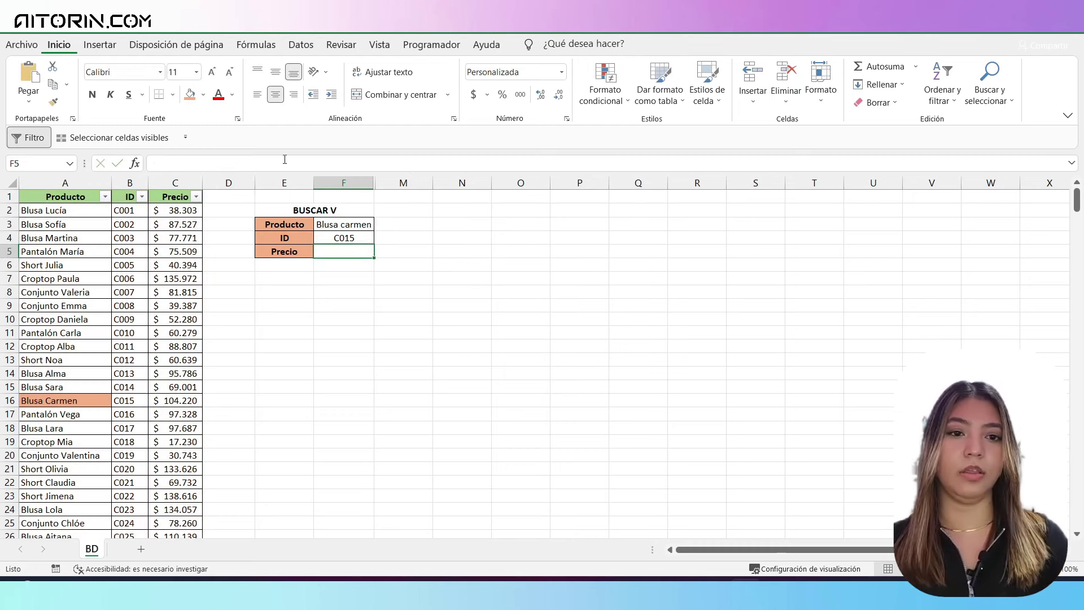
{"action": "double_click", "coordinate": [337, 237]}
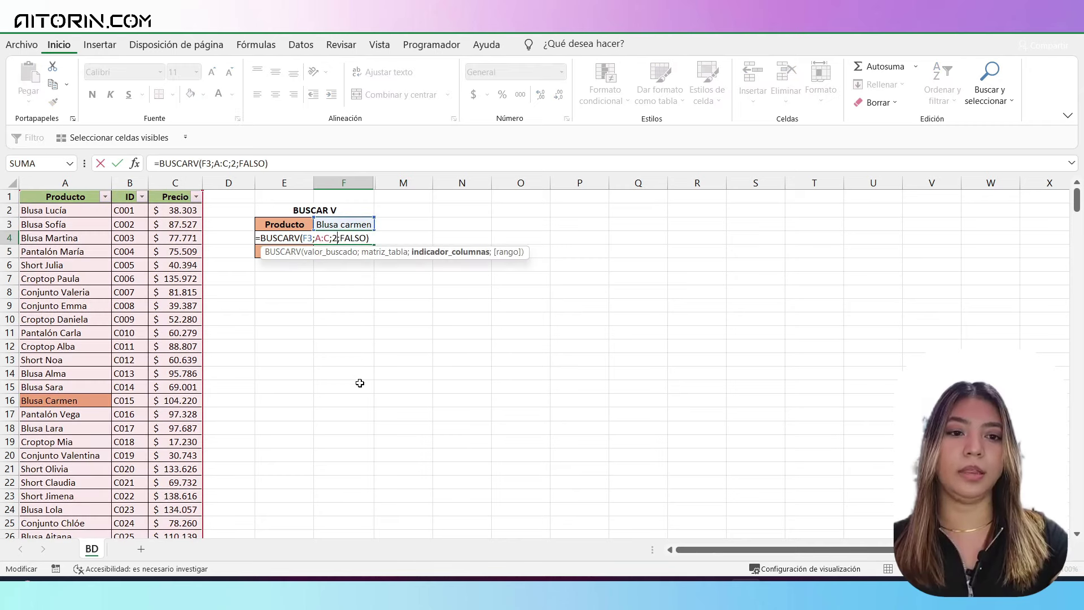
{"action": "key", "text": "Escape"}
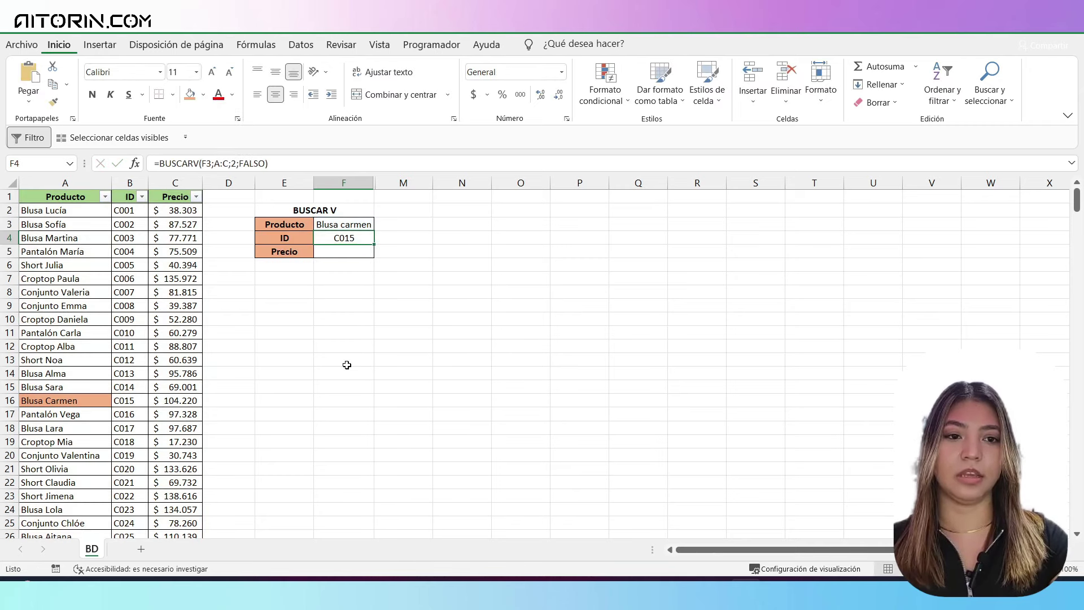
{"action": "left_click", "coordinate": [9, 400]}
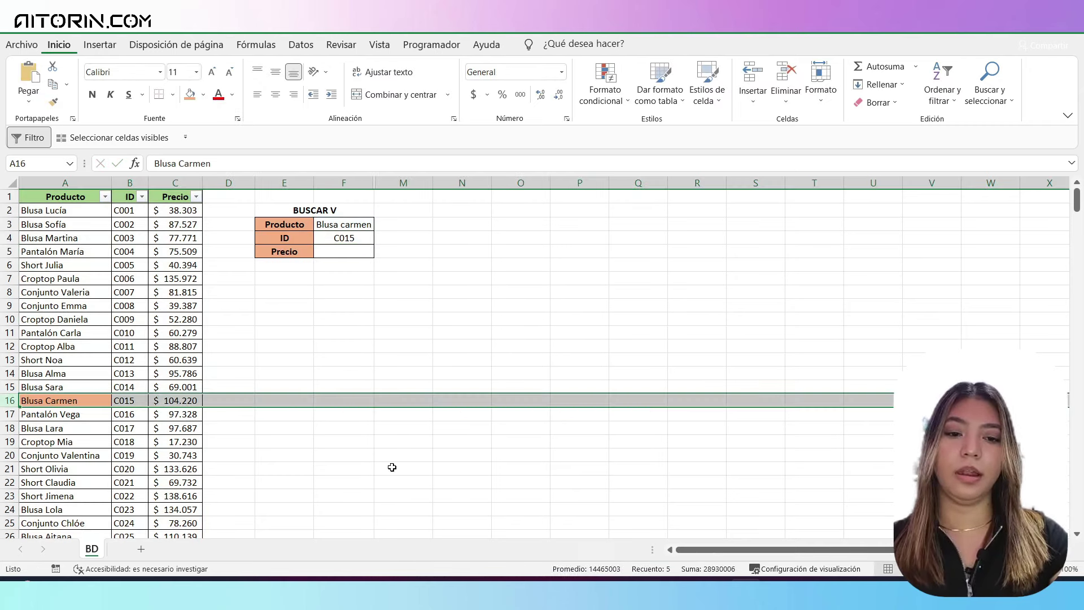
{"action": "left_click", "coordinate": [134, 402]}
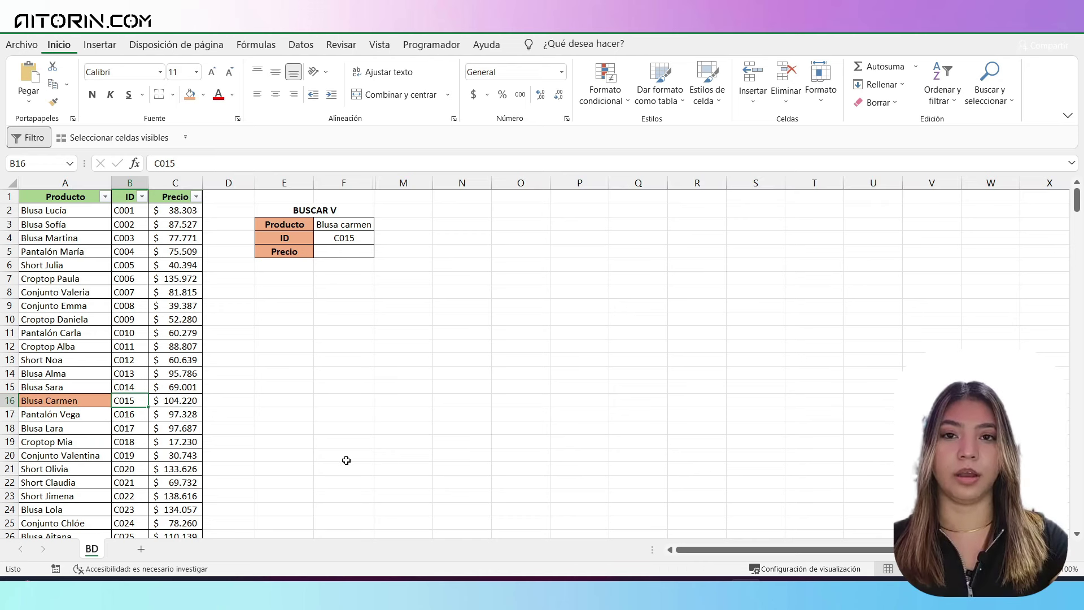
{"action": "left_click", "coordinate": [345, 251]}
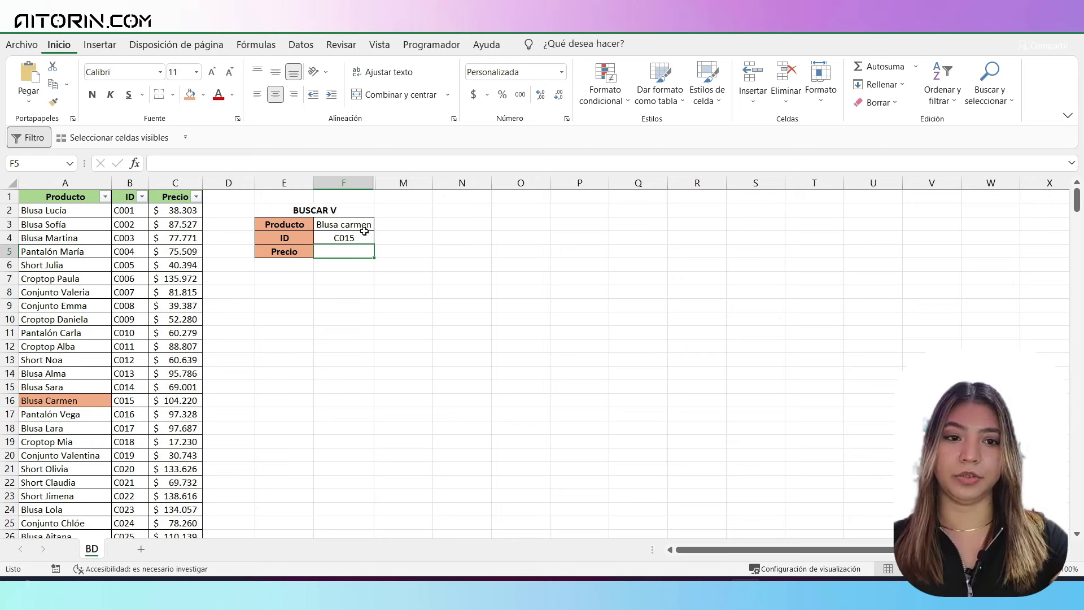
{"action": "left_click", "coordinate": [359, 237]}
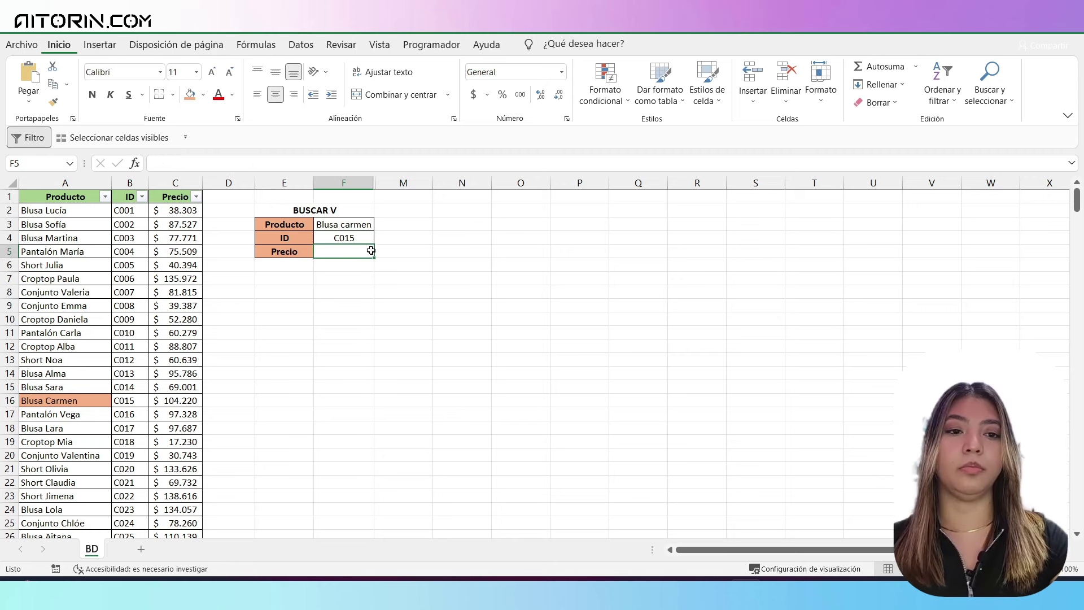
{"action": "left_click_drag", "start_coordinate": [372, 244], "coordinate": [372, 255]}
{"action": "left_click", "coordinate": [345, 251]}
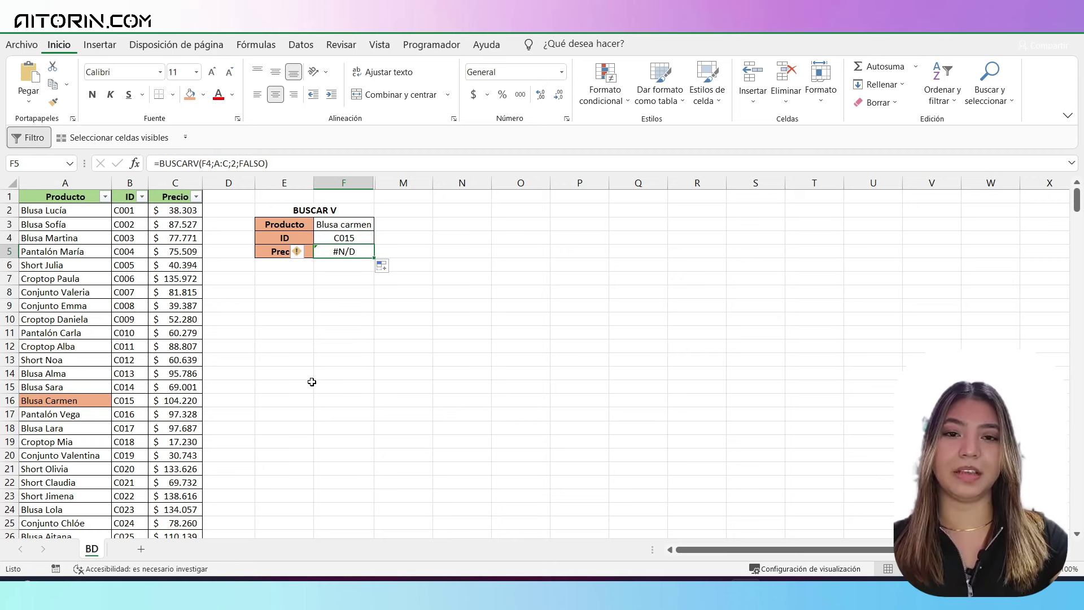
{"action": "key", "text": "ctrl+z"}
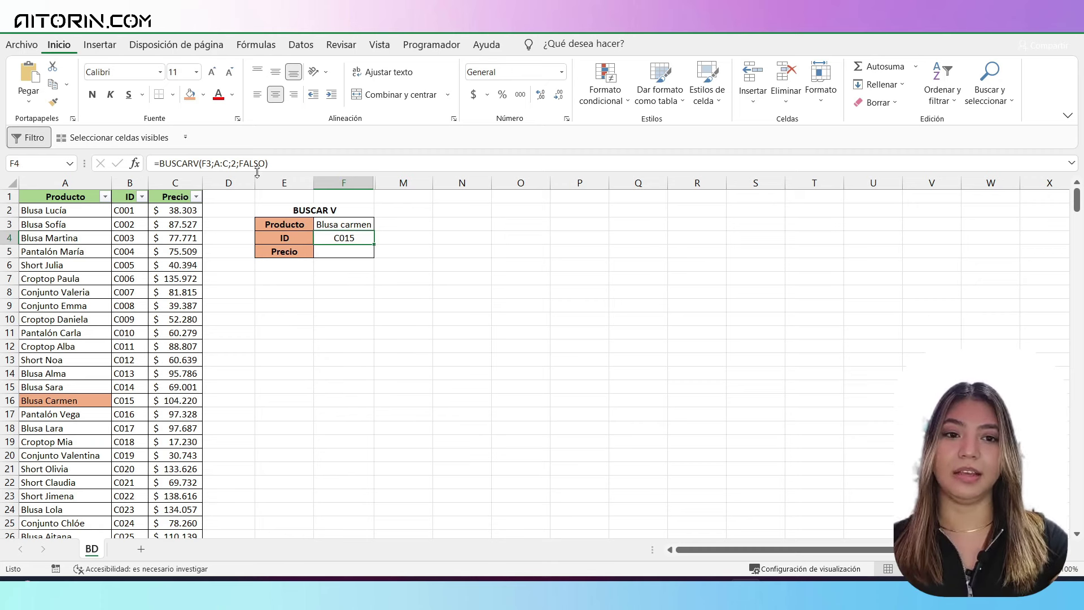
{"action": "left_click", "coordinate": [206, 164]}
Make F4's references absolute so the formula reads =BUSCARV($F$3;$A:$C;2;FALSO)
{"action": "left_click", "coordinate": [210, 164]}
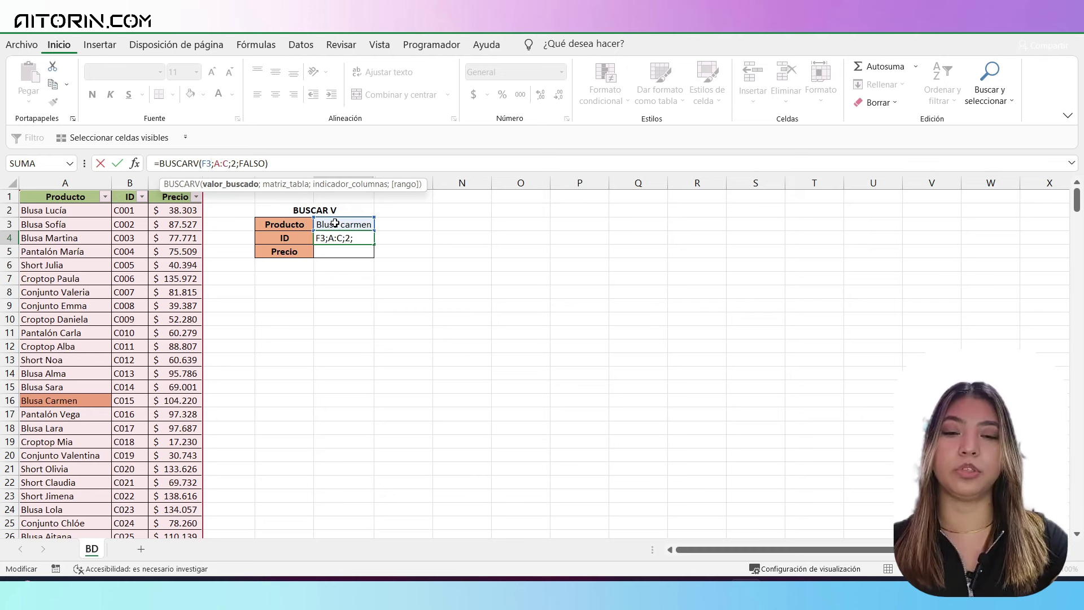
{"action": "left_click", "coordinate": [209, 163]}
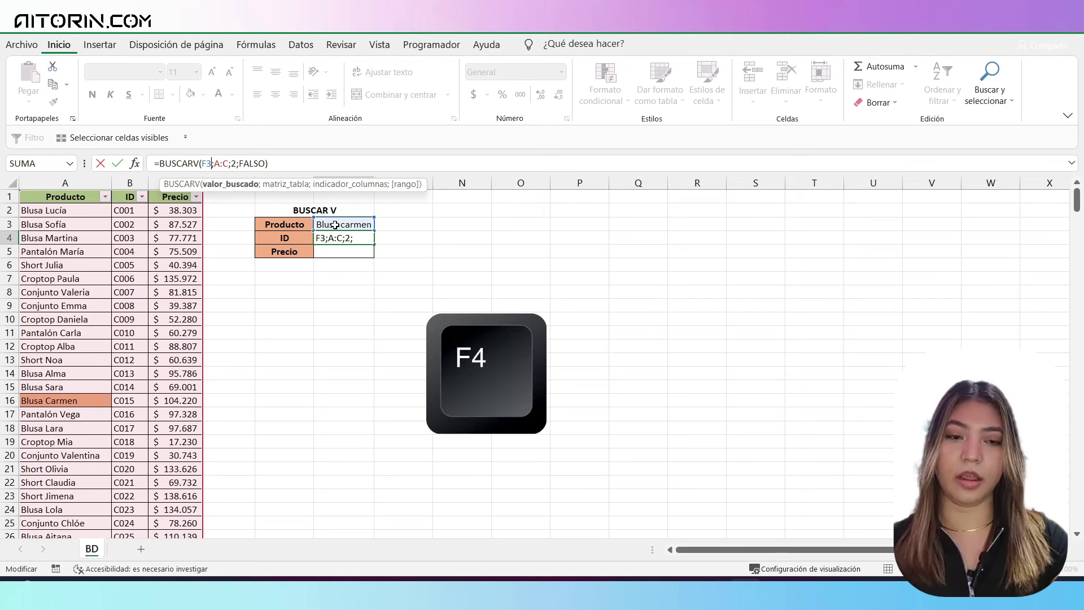
{"action": "key", "text": "F4"}
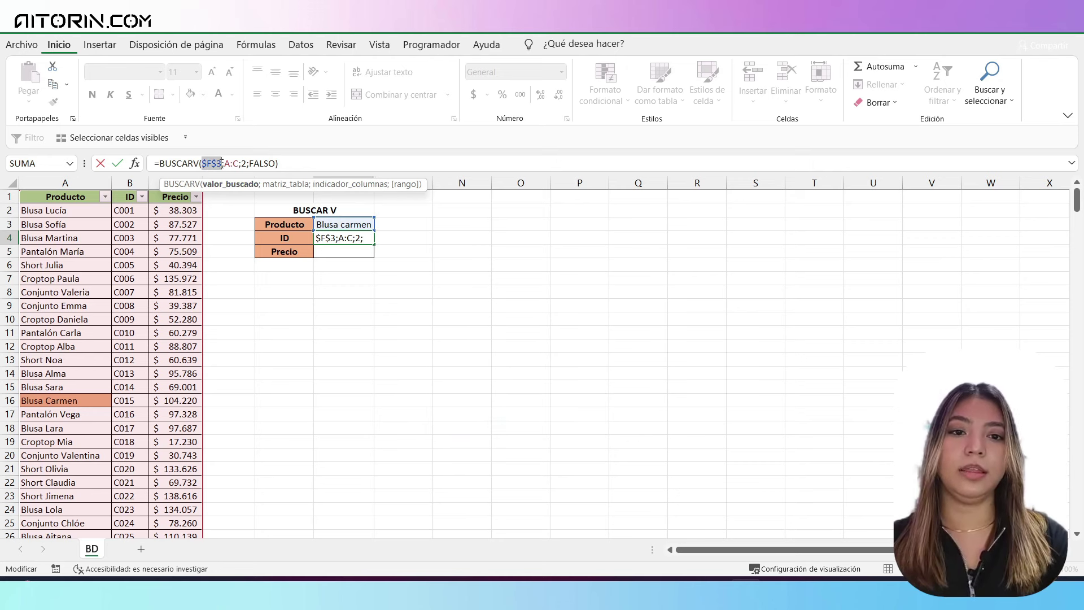
{"action": "left_click", "coordinate": [230, 164]}
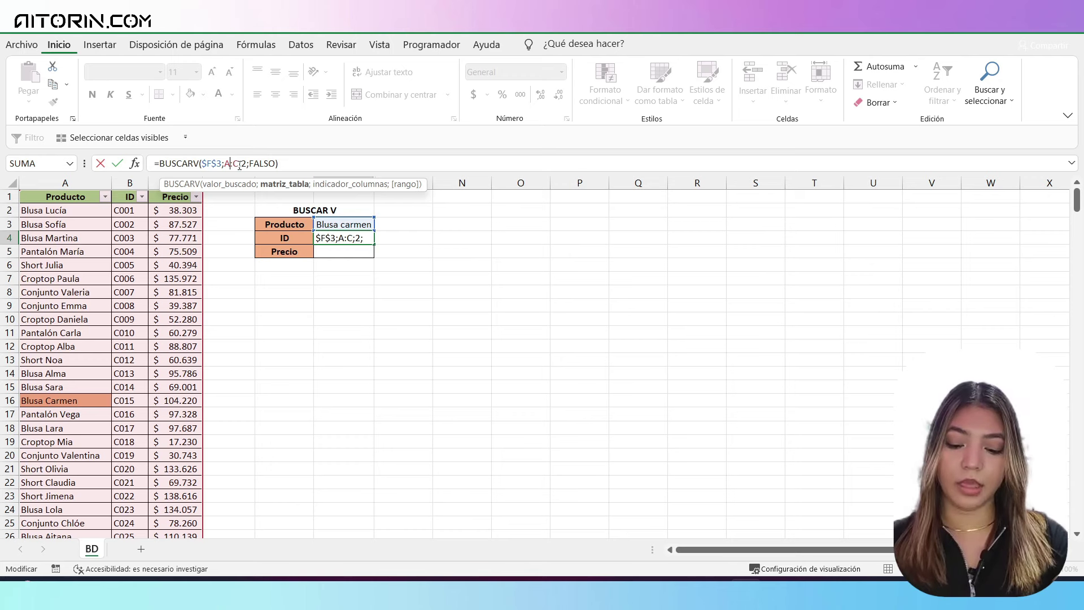
{"action": "key", "text": "F4"}
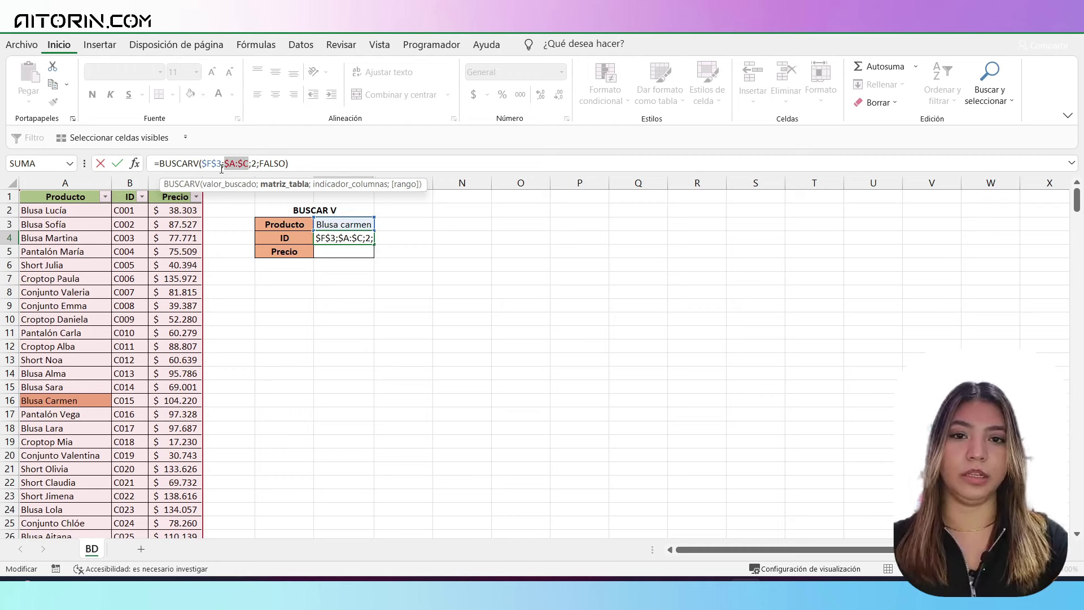
{"action": "key", "text": "Return"}
Paste the ID formula into the Precio cell F5, which also shows C015
{"action": "key", "text": "ctrl+v"}
{"action": "key", "text": "Return"}
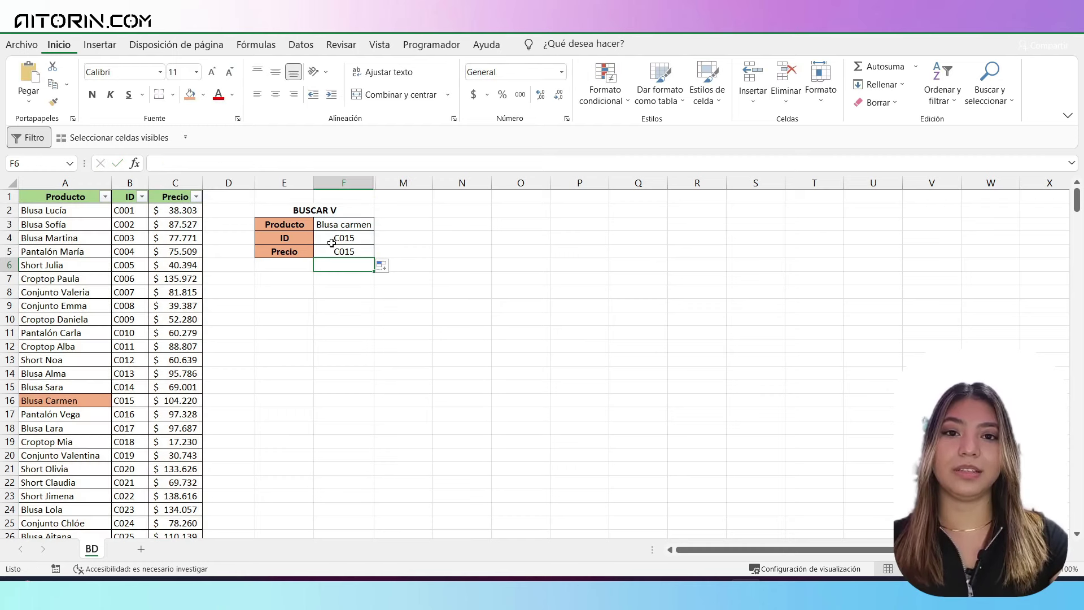
{"action": "left_click", "coordinate": [339, 250]}
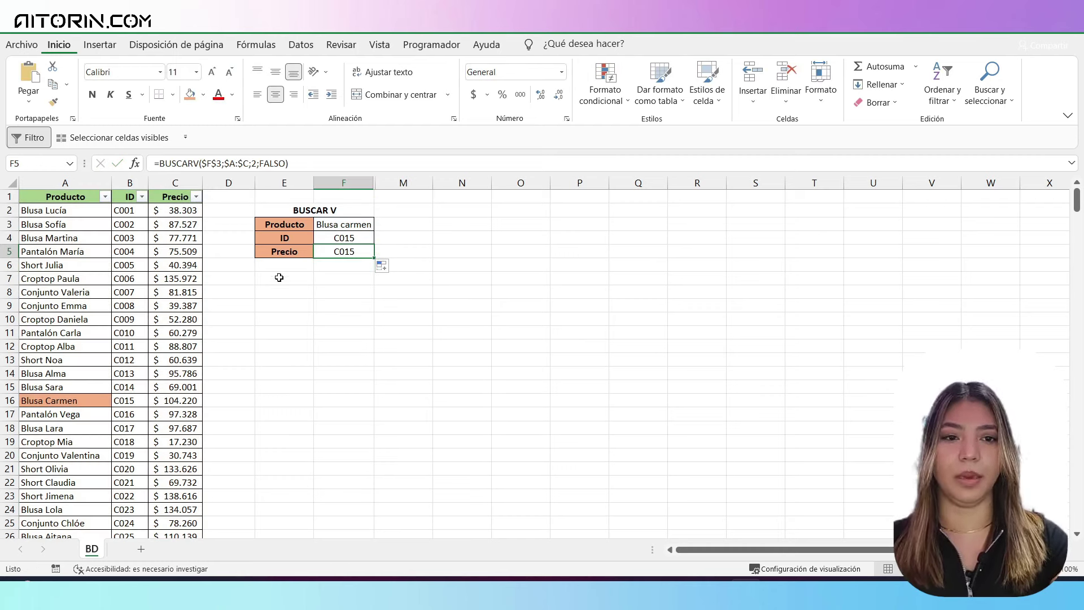
Change F5's column index from 2 to 3 and format it as currency, showing $ 104.220
{"action": "left_click", "coordinate": [256, 163]}
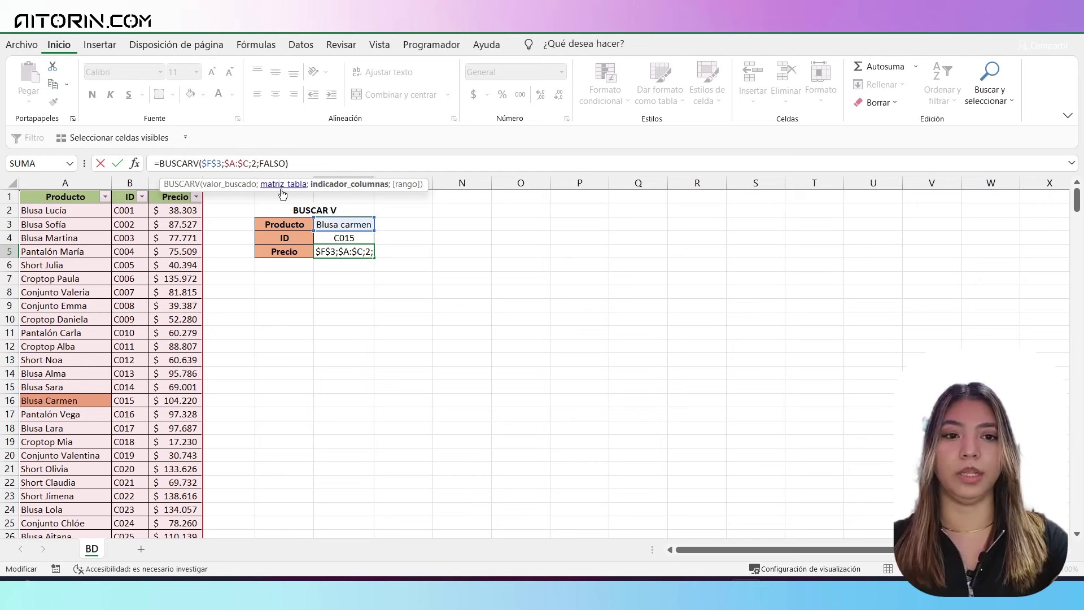
{"action": "key", "text": "BackSpace"}
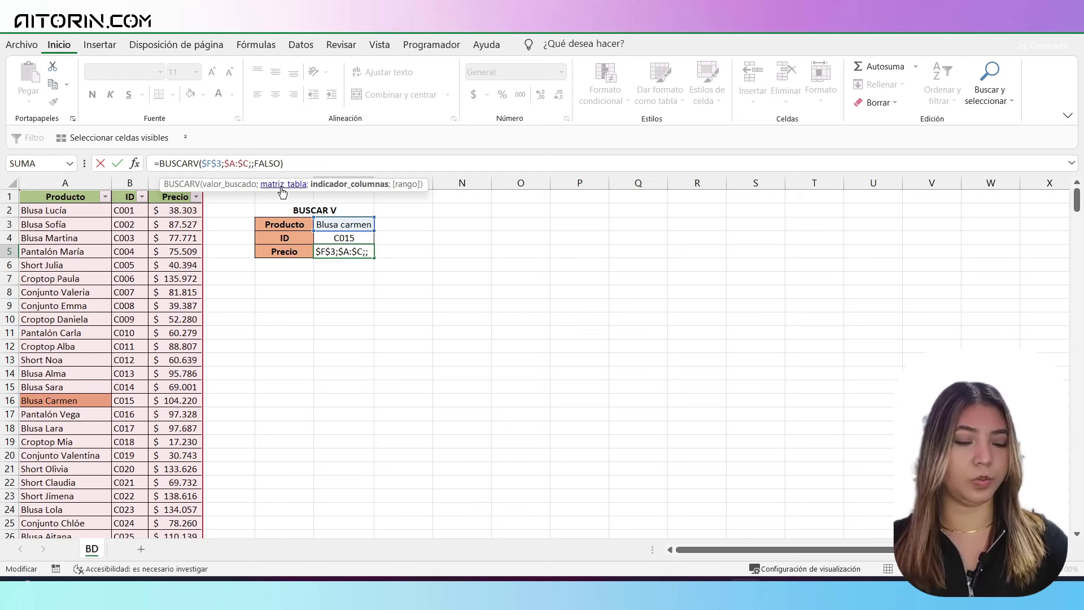
{"action": "type", "text": "3"}
{"action": "key", "text": "Return"}
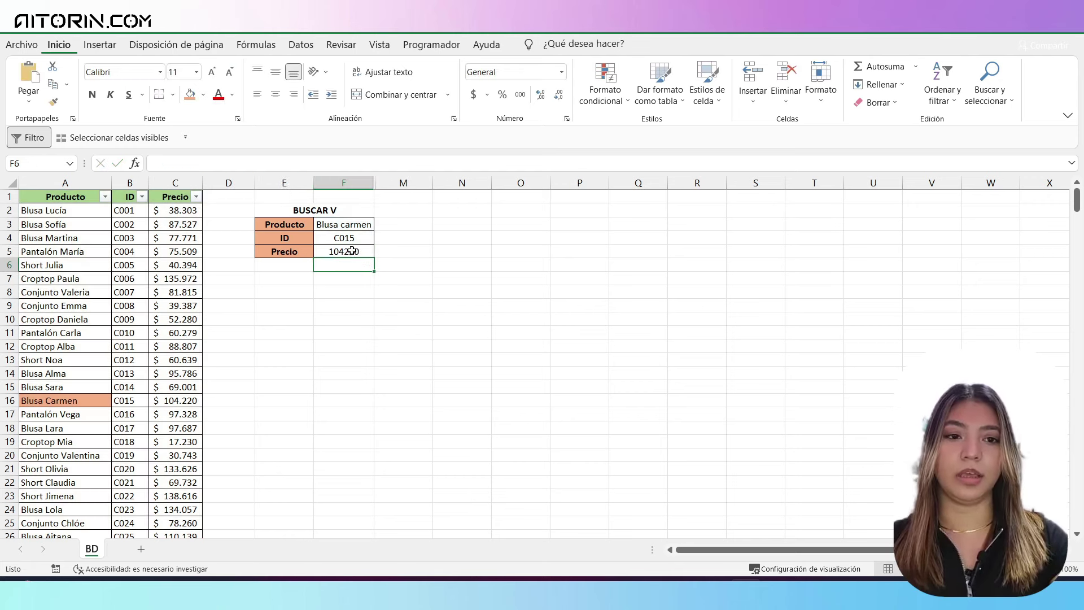
{"action": "left_click", "coordinate": [353, 251]}
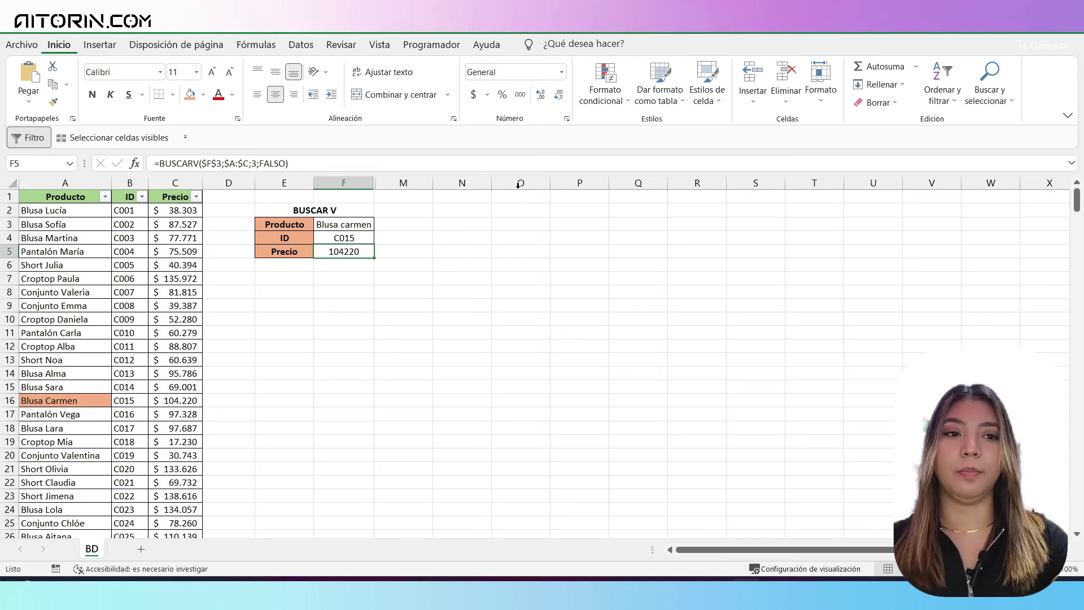
{"action": "key", "text": "ctrl+shift+4"}
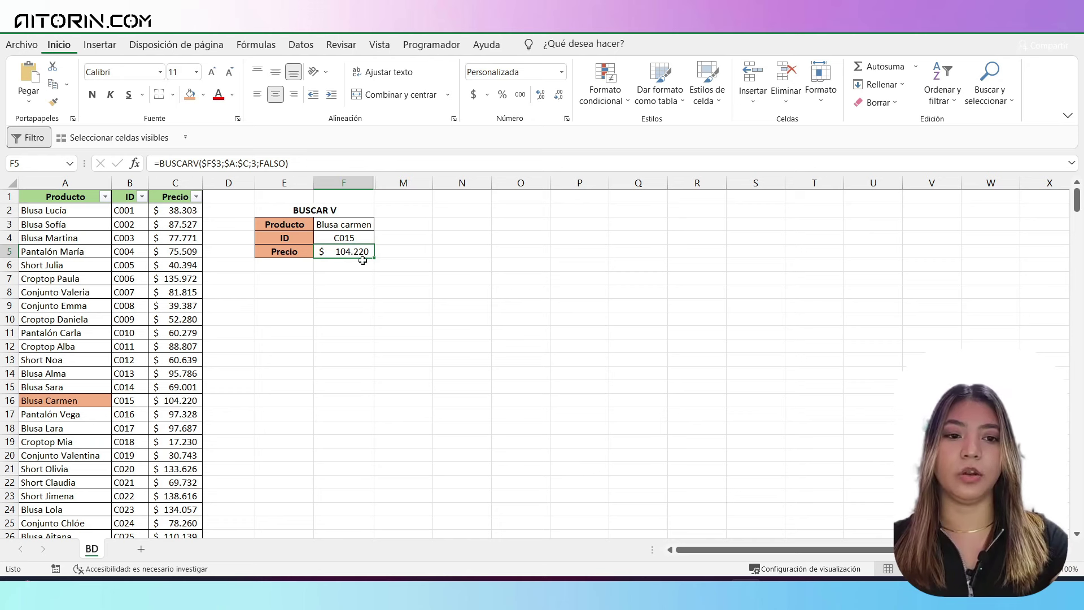
{"action": "left_click_drag", "start_coordinate": [131, 400], "coordinate": [184, 401]}
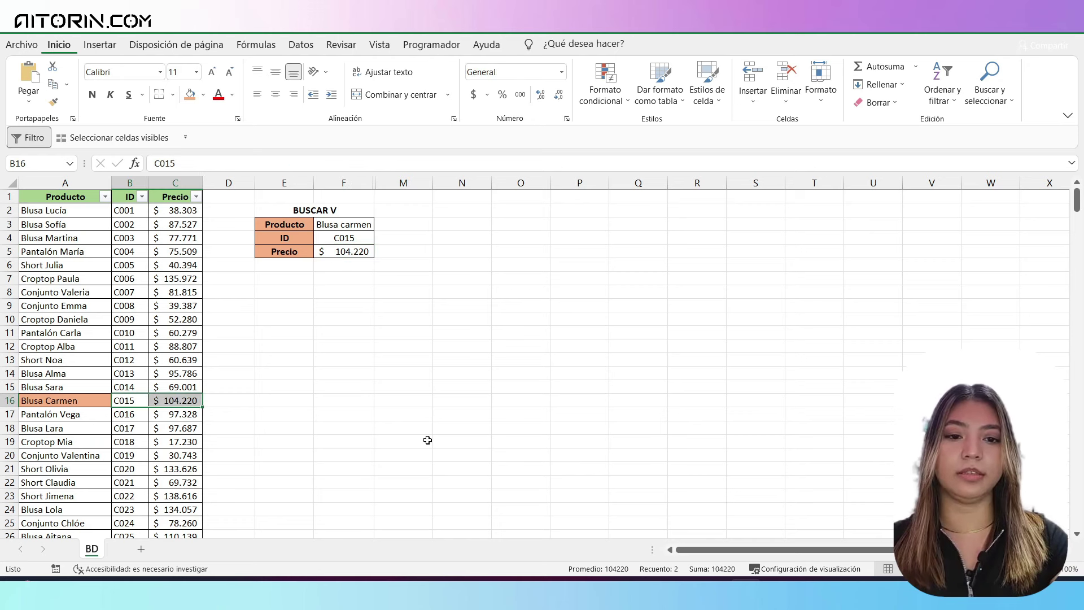
Fill B16:C16 orange and put 'Short Julia' into F3, giving C005 and $ 40.394
{"action": "key", "text": "F4"}
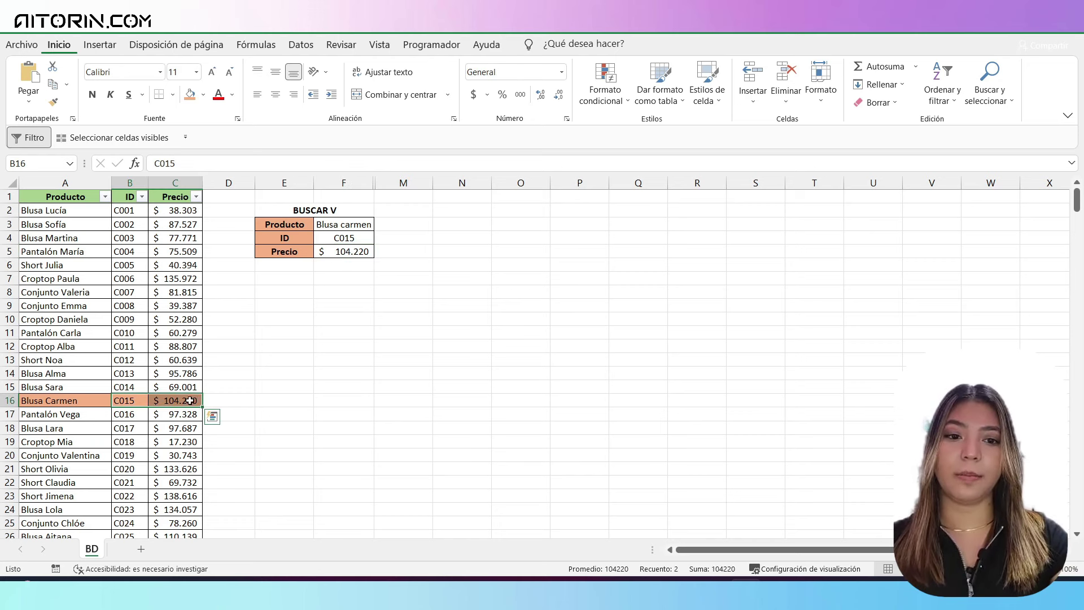
{"action": "left_click", "coordinate": [190, 401]}
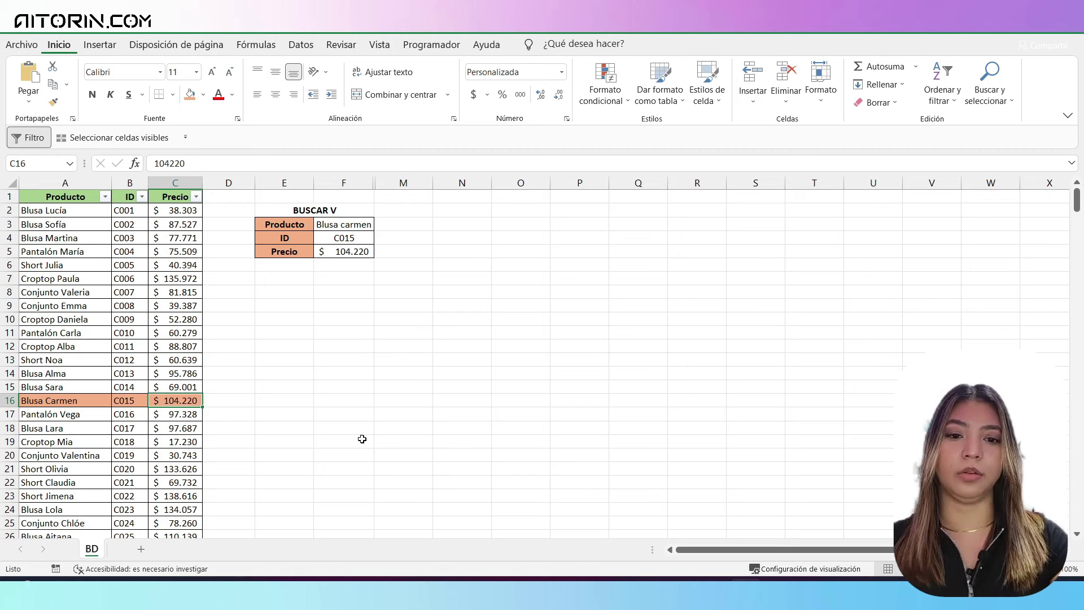
{"action": "left_click", "coordinate": [85, 265]}
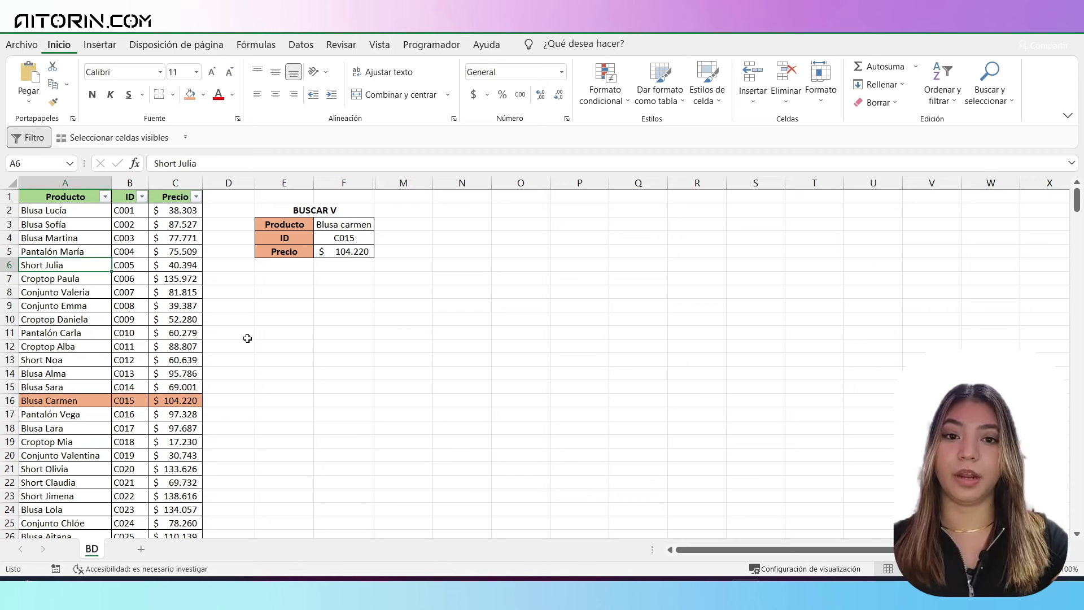
{"action": "key", "text": "ctrl+c"}
{"action": "left_click", "coordinate": [330, 231]}
{"action": "key", "text": "ctrl+v"}
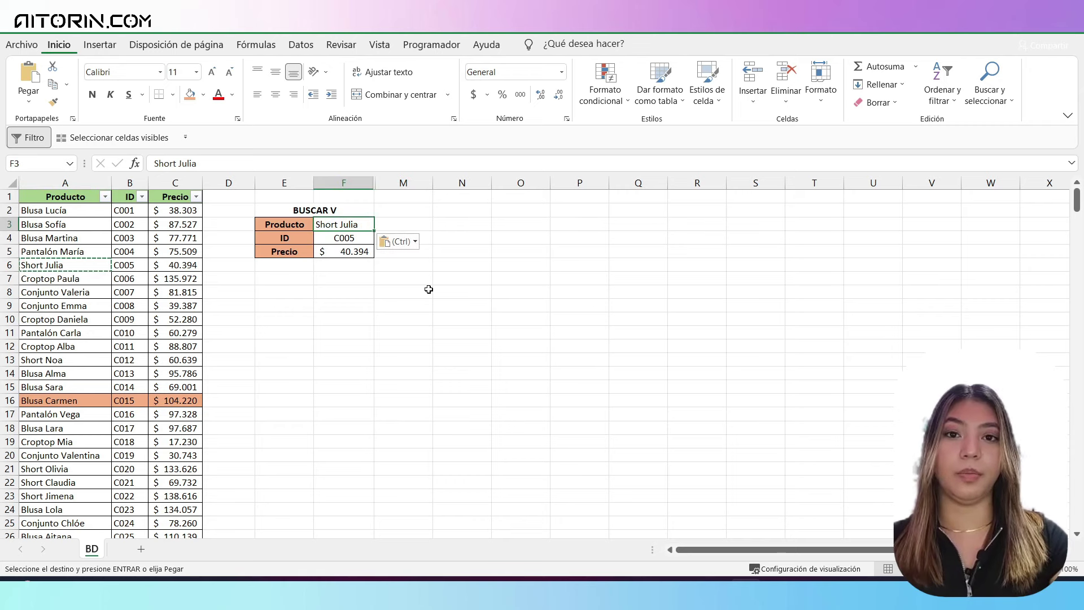